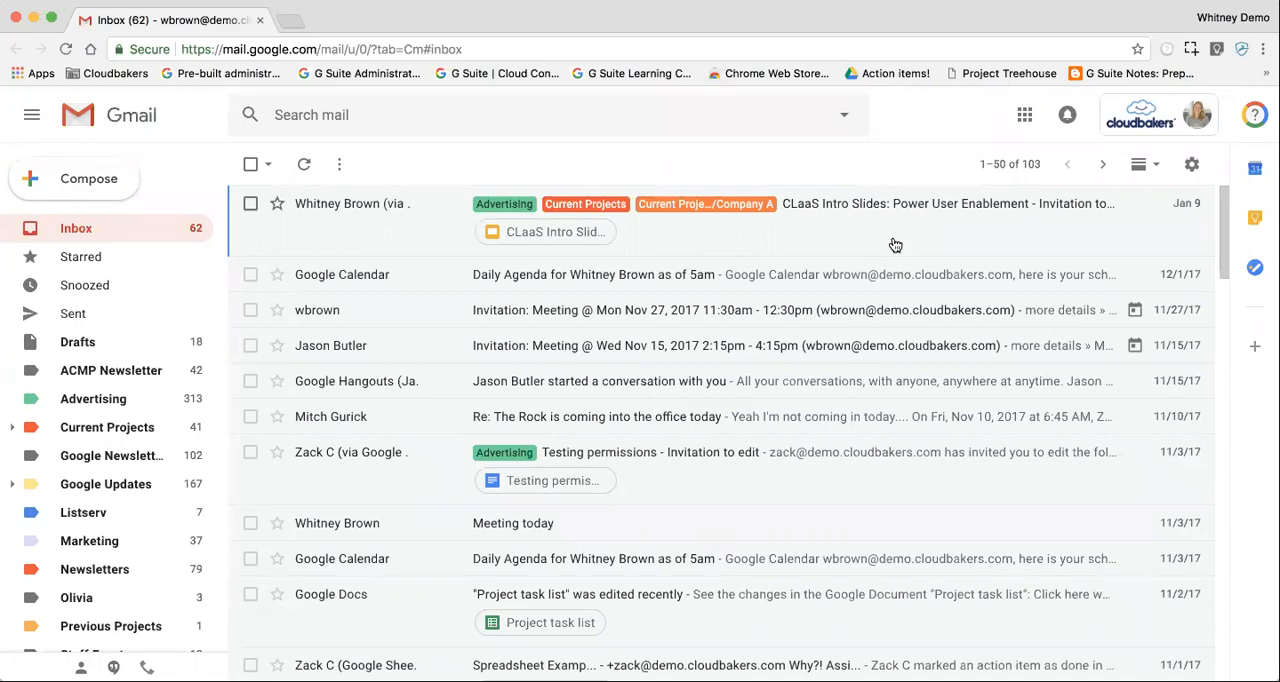
Step: Archive the "CLaaS Intro Slides: Power User Enablement" invitation email from the inbox
{"action": "left_click", "coordinate": [250, 164]}
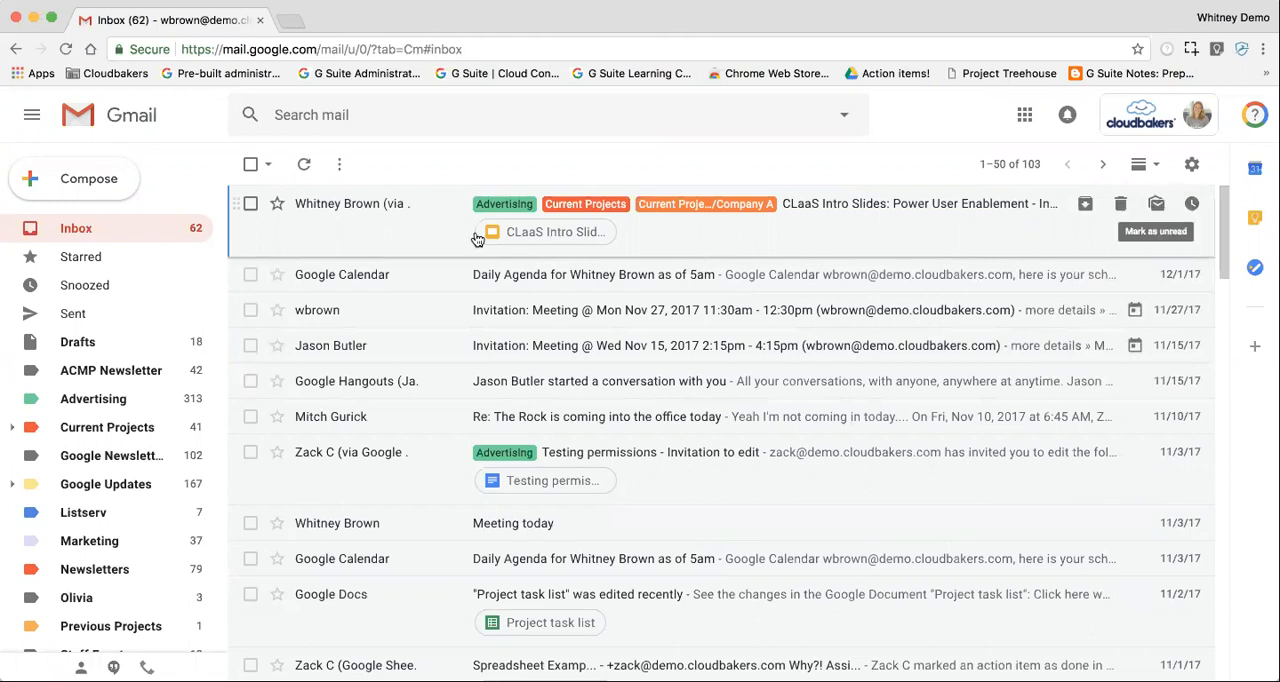
{"action": "left_click", "coordinate": [251, 205]}
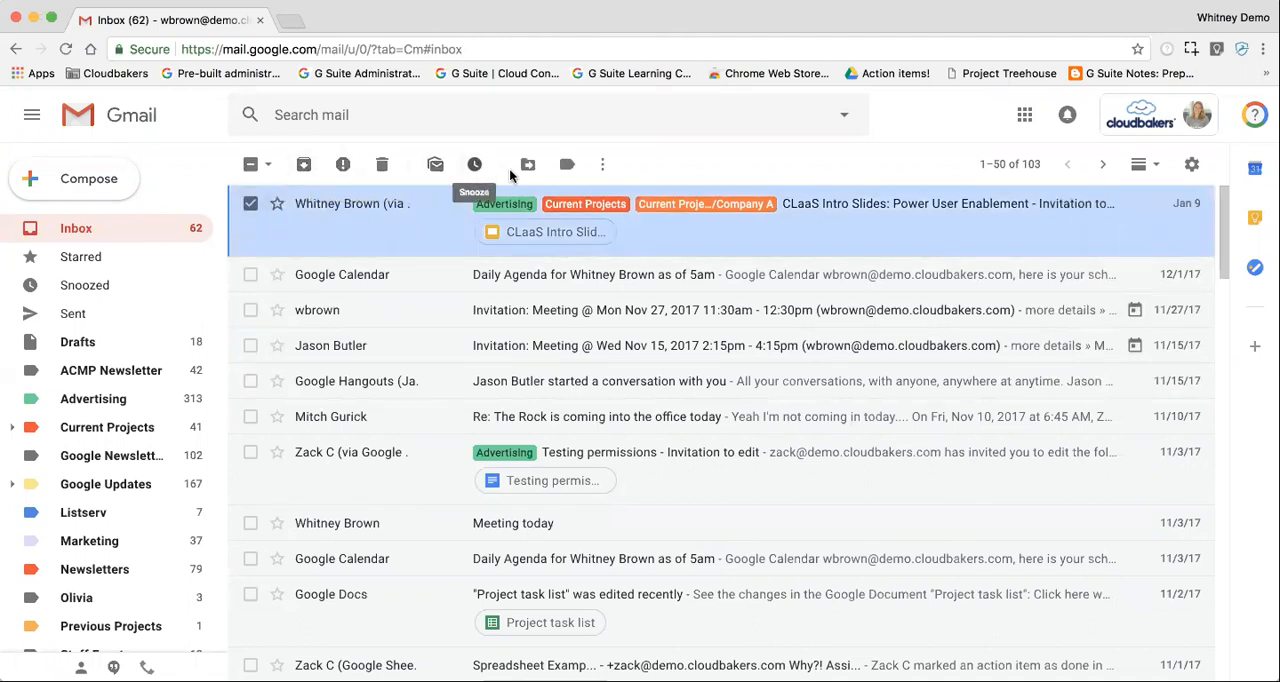
{"action": "left_click", "coordinate": [305, 168]}
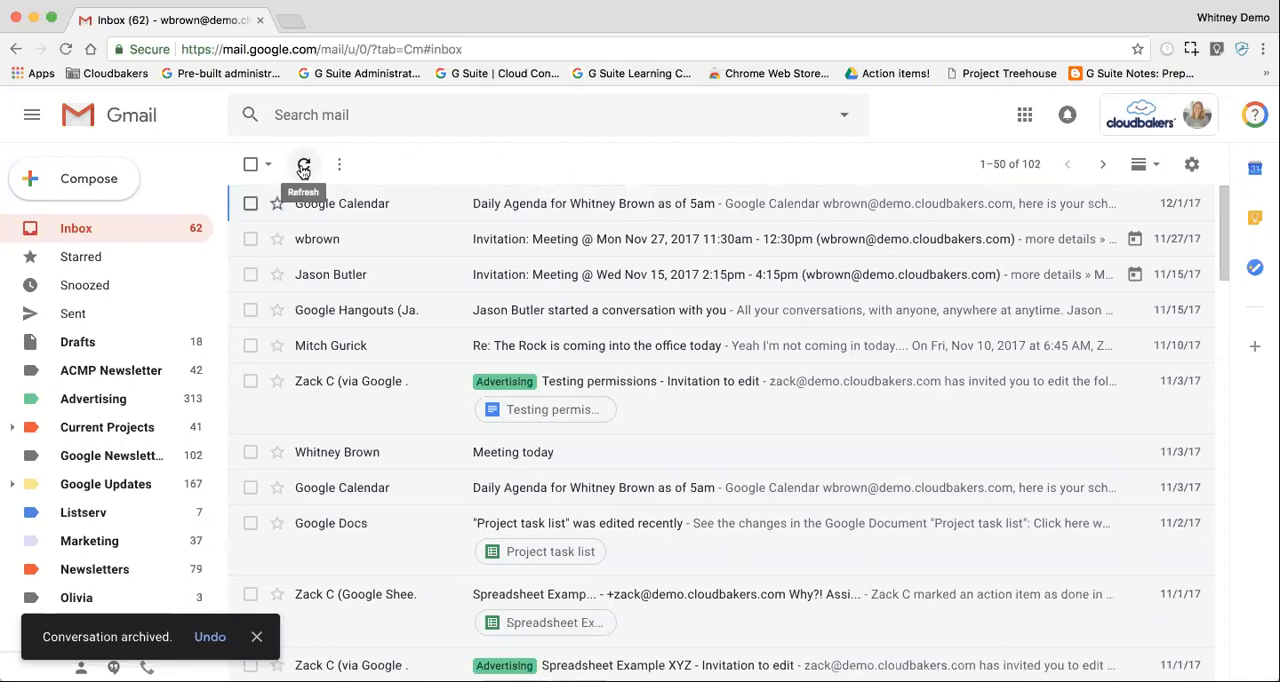
Step: Delete the 12/1/17 Daily Agenda email and report the Nov 27, 2017 meeting invitation as spam
{"action": "left_click", "coordinate": [250, 203]}
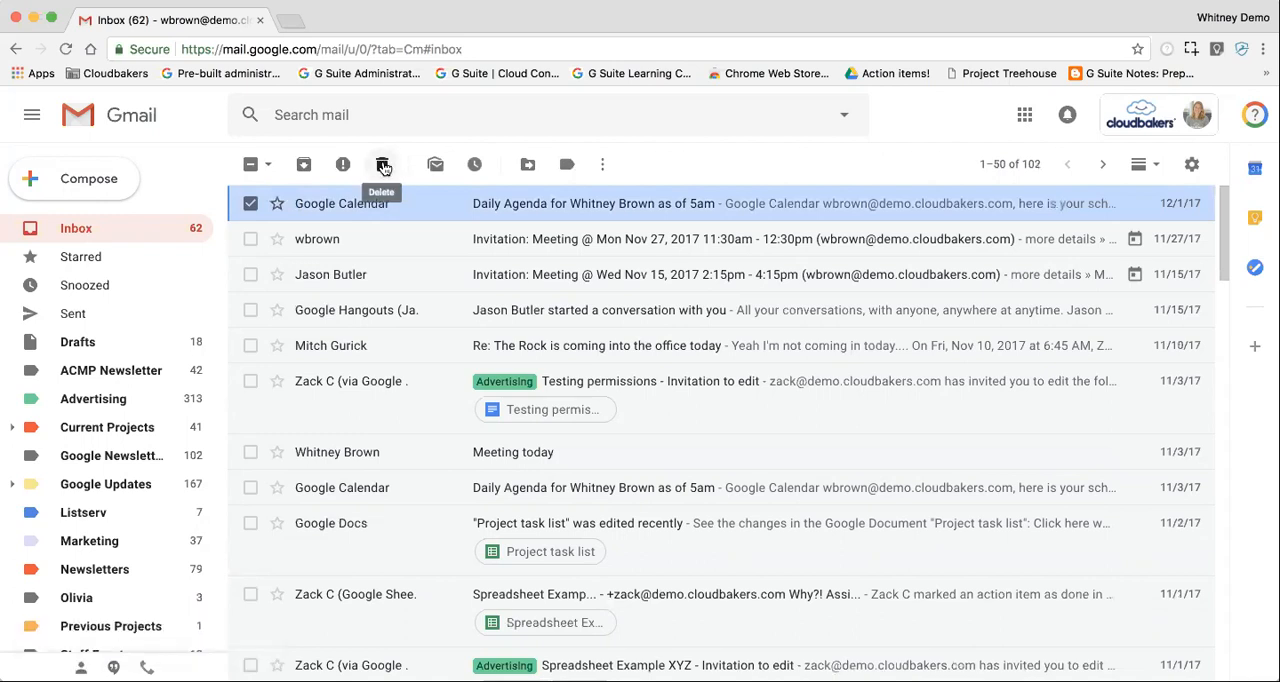
{"action": "left_click", "coordinate": [383, 166]}
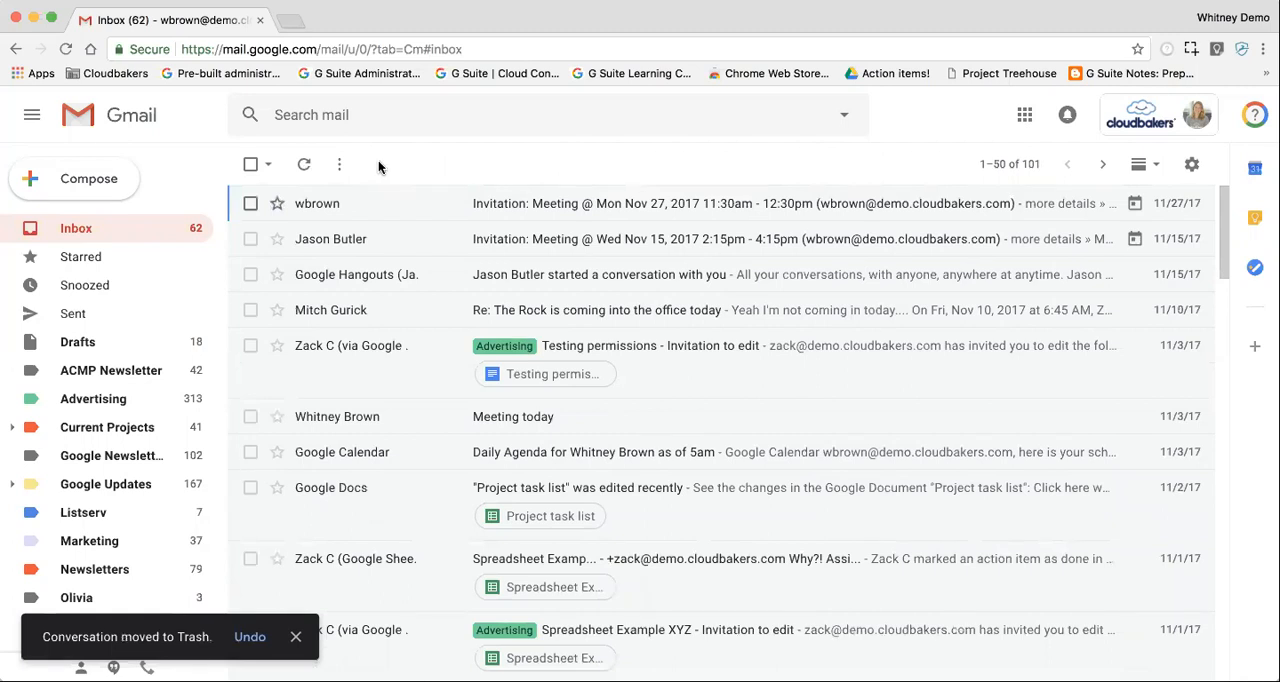
{"action": "left_click", "coordinate": [250, 204]}
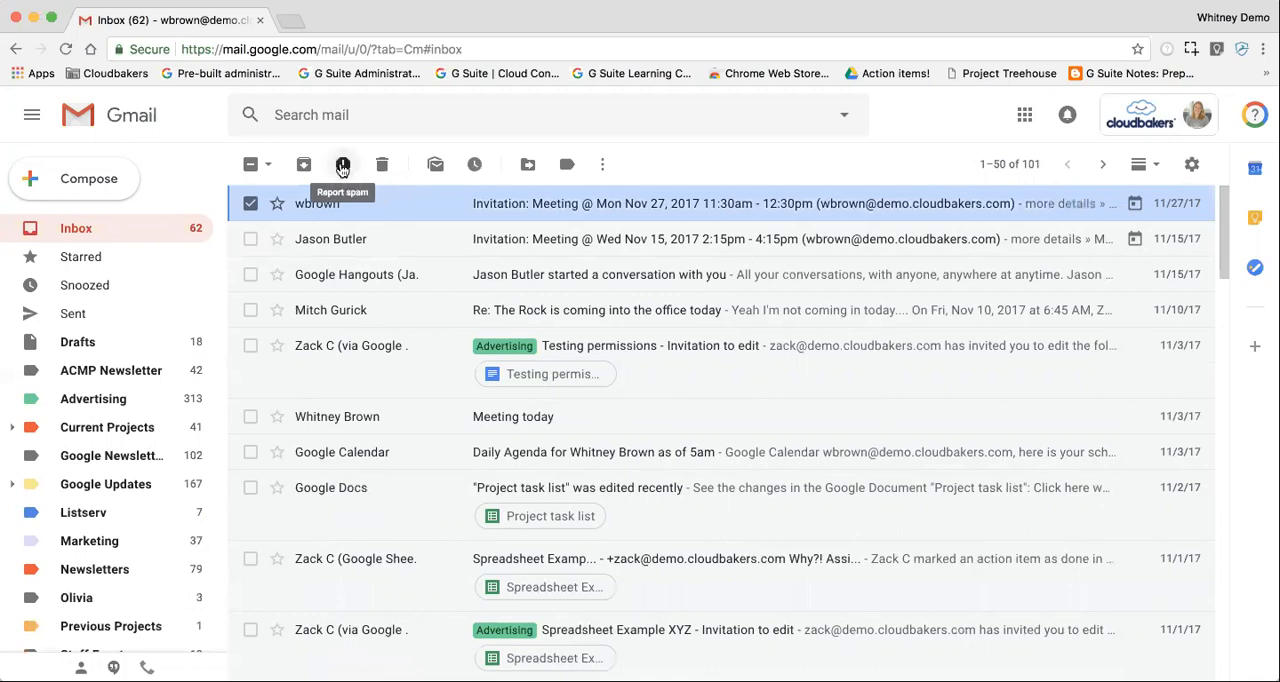
{"action": "left_click", "coordinate": [343, 165]}
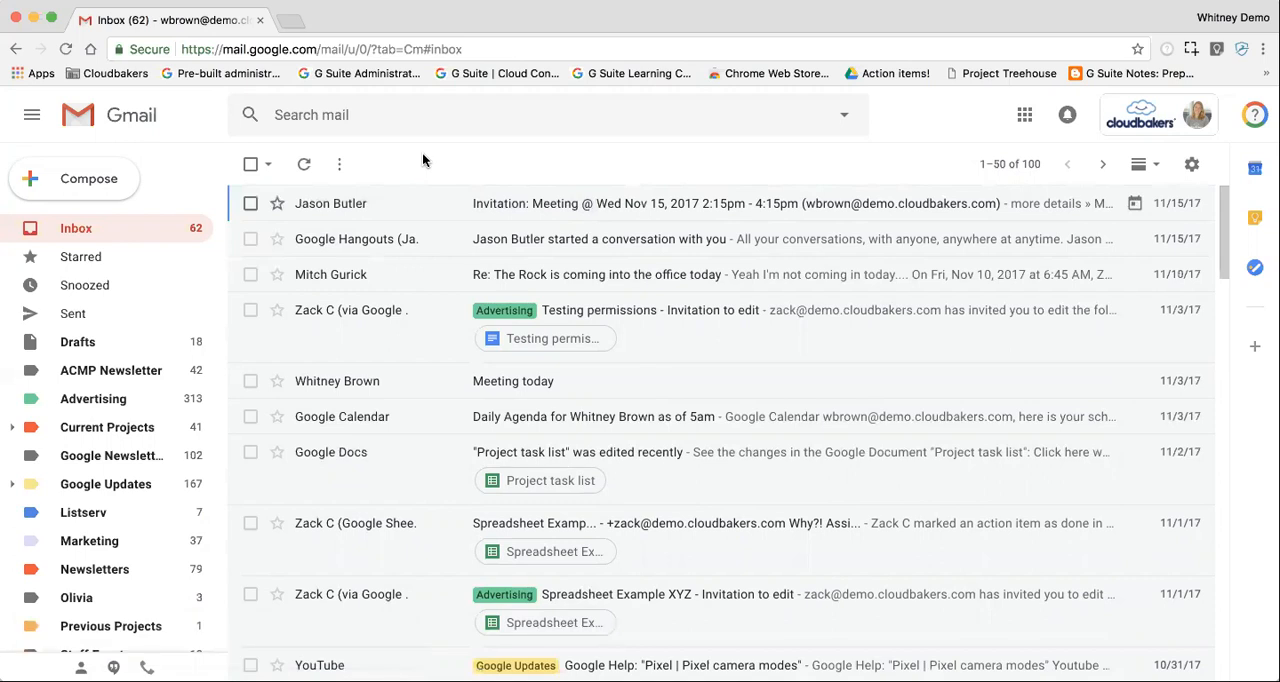
Step: Mark the Nov 15, 2017 meeting invitation as unread and snooze it until Aug 10, 2018 at 8:00 AM
{"action": "left_click", "coordinate": [251, 204]}
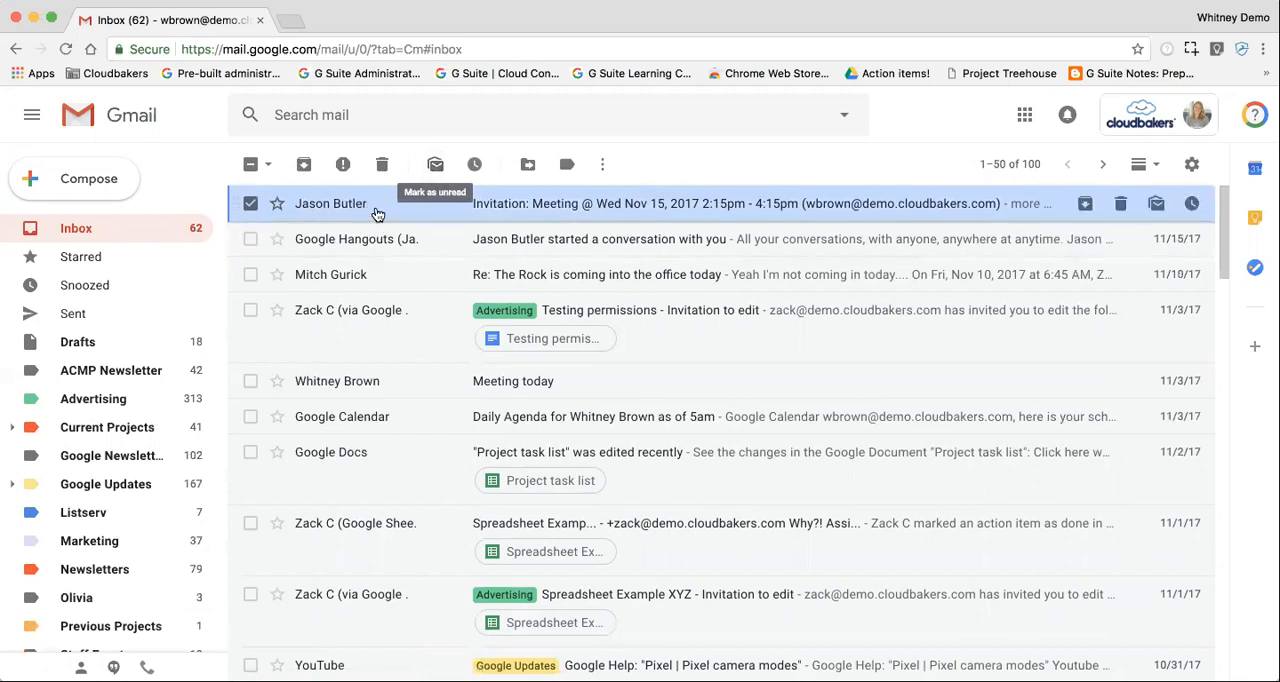
{"action": "left_click", "coordinate": [438, 165]}
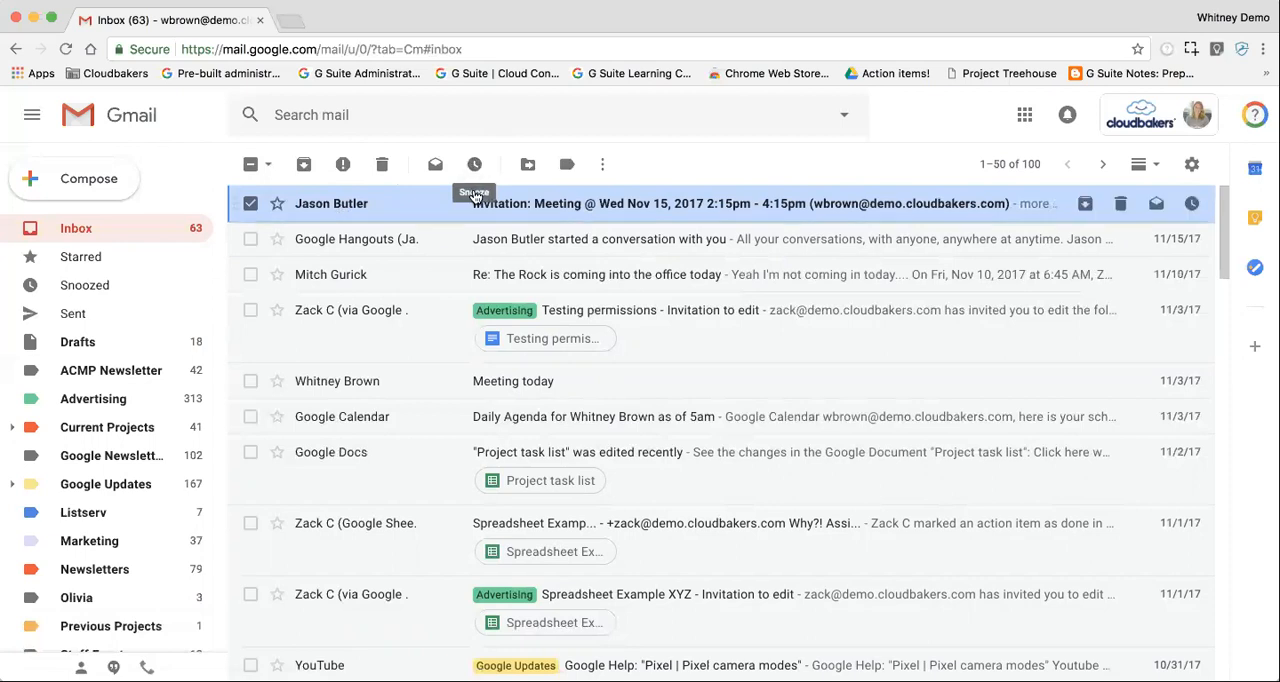
{"action": "left_click", "coordinate": [476, 166]}
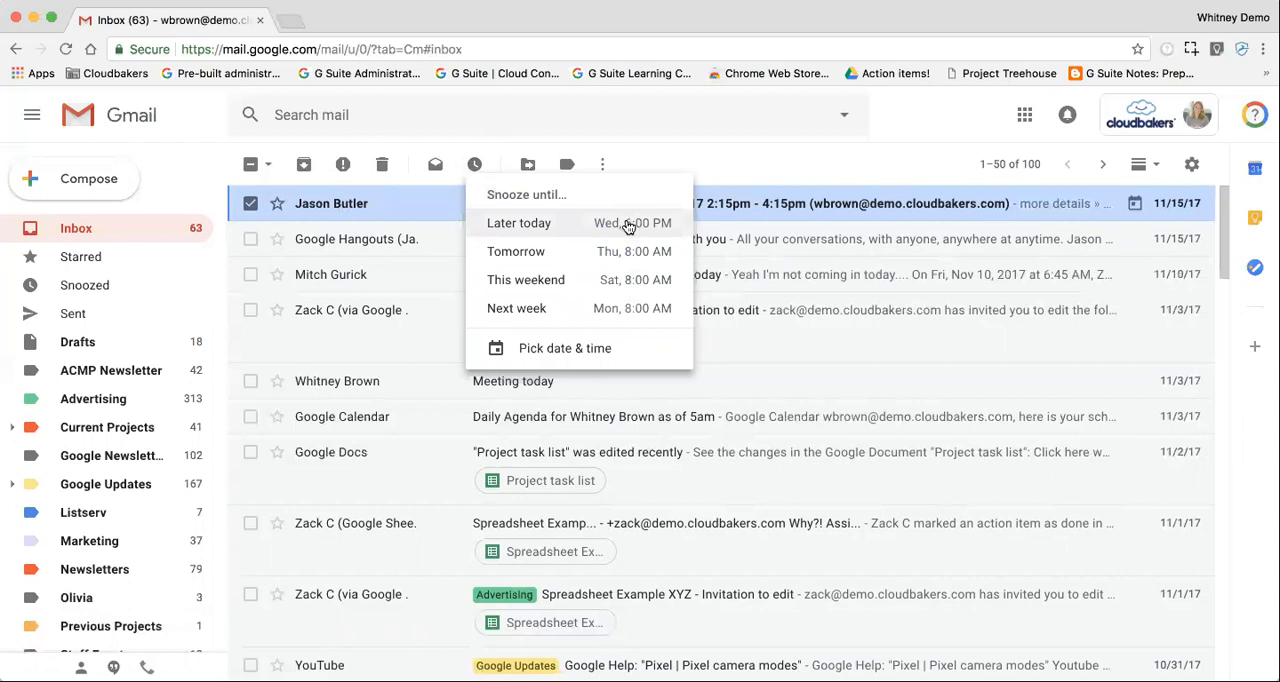
{"action": "left_click", "coordinate": [475, 165]}
{"action": "left_click", "coordinate": [477, 168]}
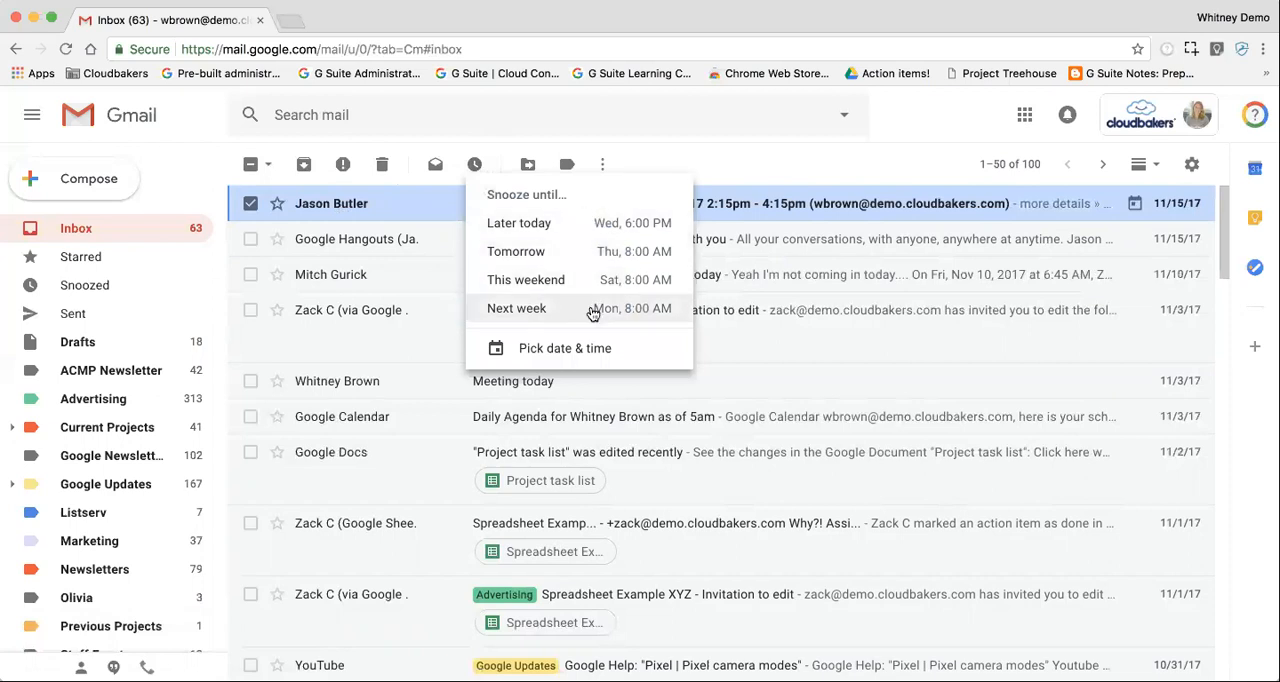
{"action": "left_click", "coordinate": [539, 350]}
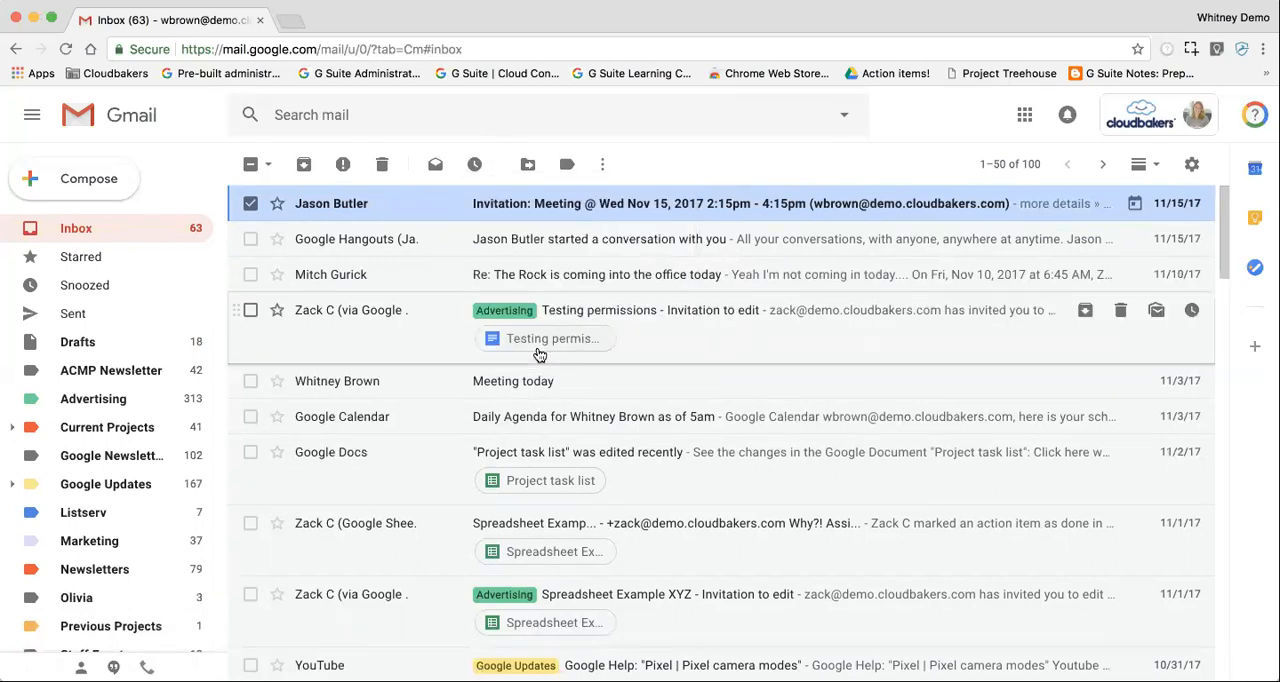
{"action": "left_click", "coordinate": [530, 374]}
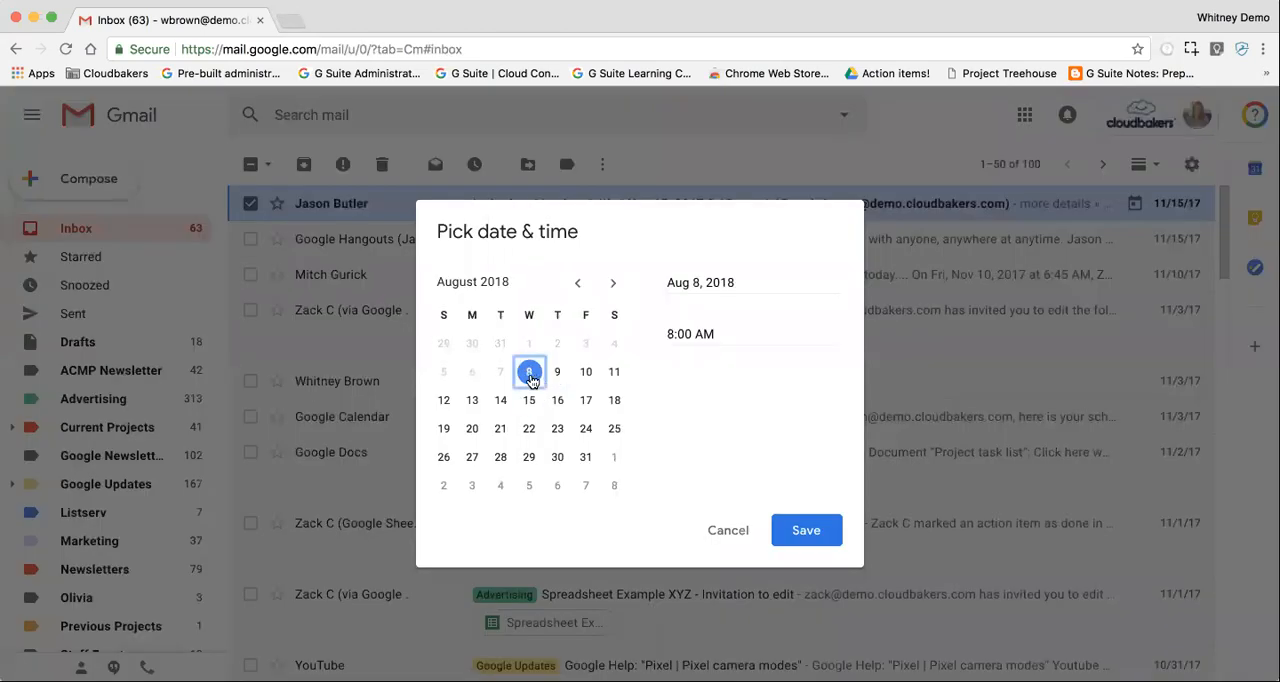
{"action": "left_click", "coordinate": [579, 377]}
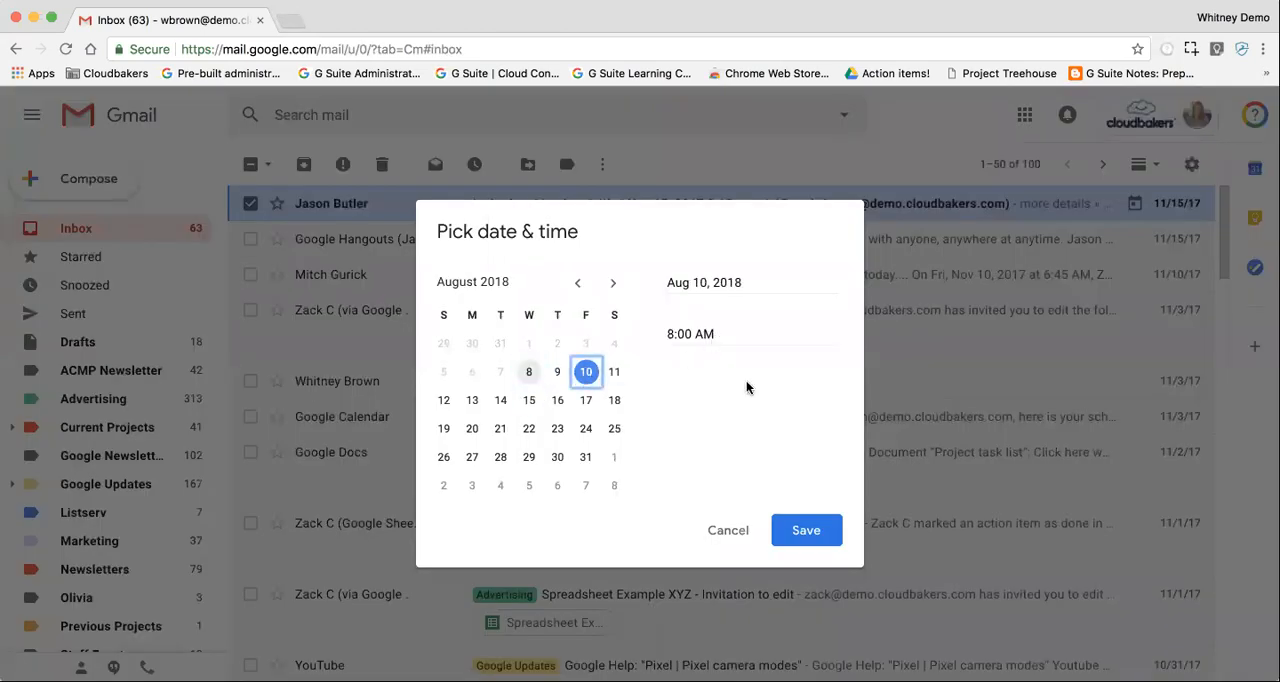
{"action": "left_click", "coordinate": [807, 531]}
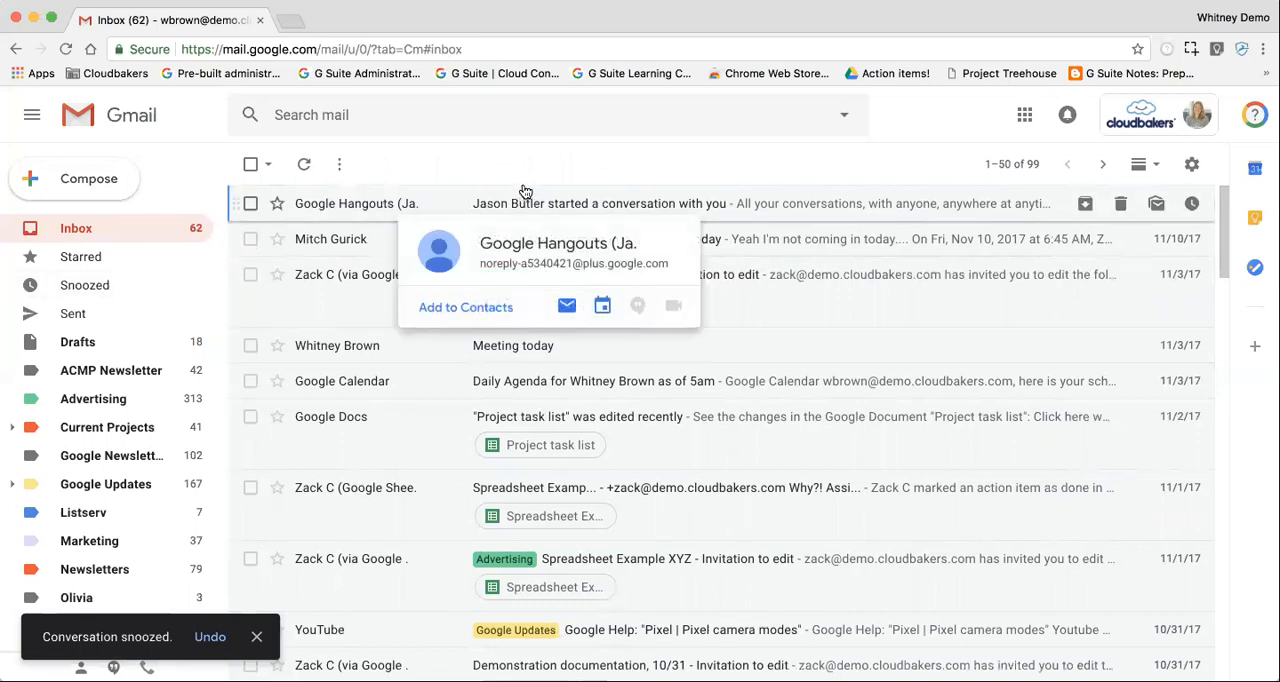
Step: Move the Google Hangouts conversation notification dated 11/15/17 to the Training label
{"action": "left_click", "coordinate": [250, 203]}
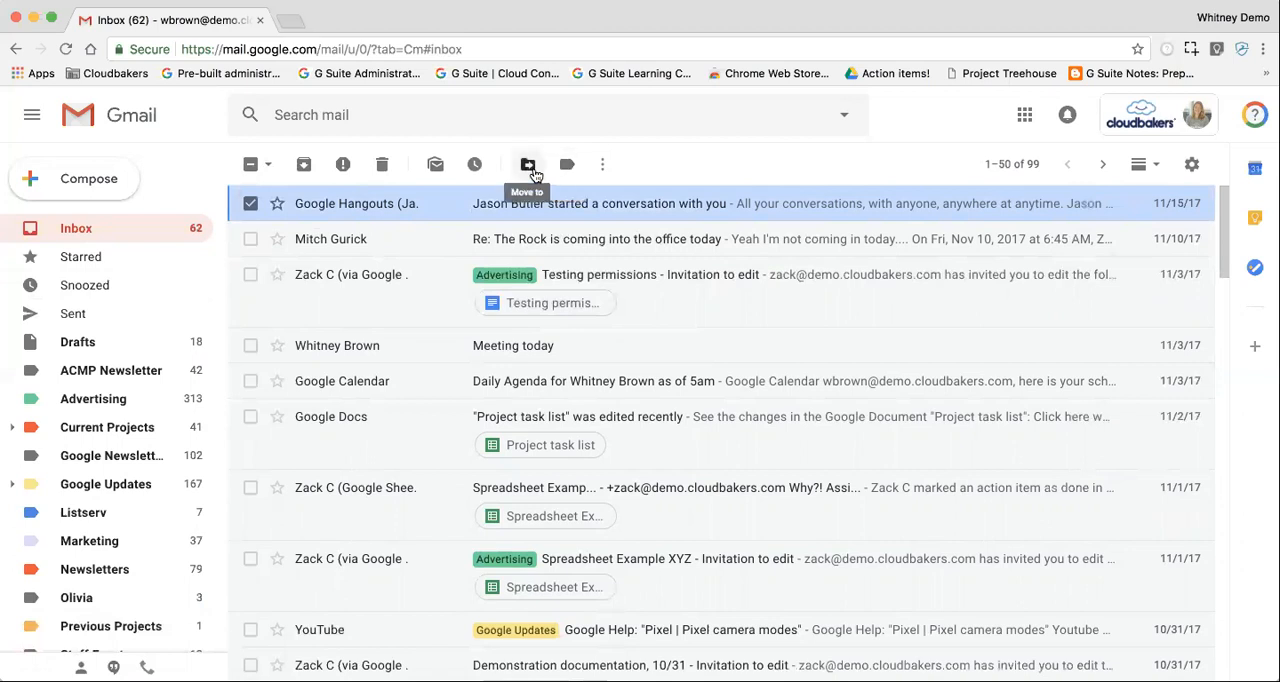
{"action": "left_click", "coordinate": [533, 170]}
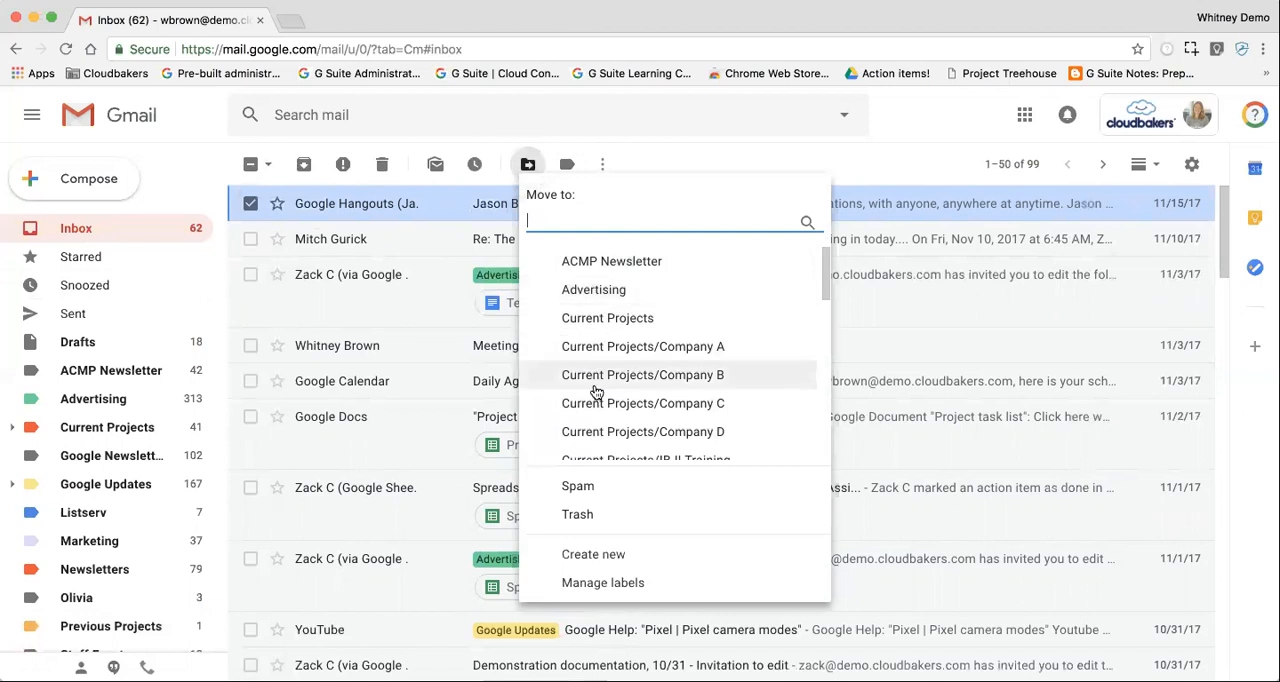
{"action": "scroll", "coordinate": [592, 392], "scroll_direction": "down", "scroll_amount": 3}
{"action": "scroll", "coordinate": [595, 392], "scroll_direction": "down", "scroll_amount": 5}
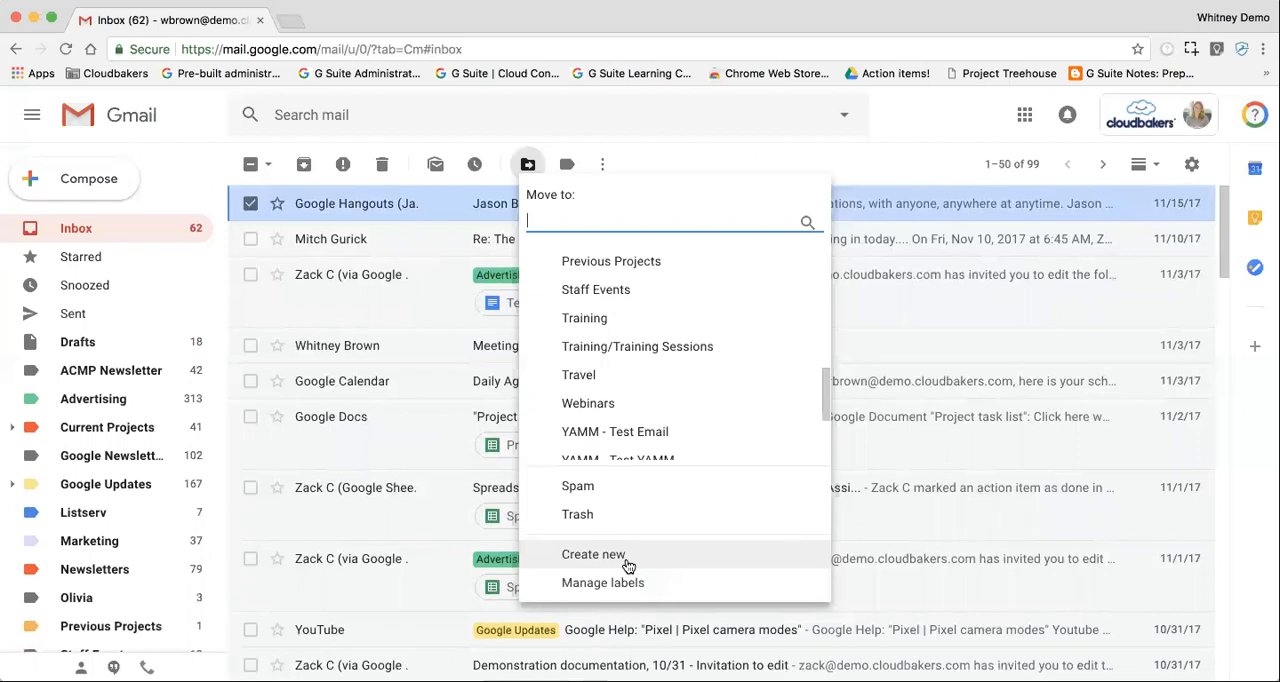
{"action": "left_click", "coordinate": [610, 318]}
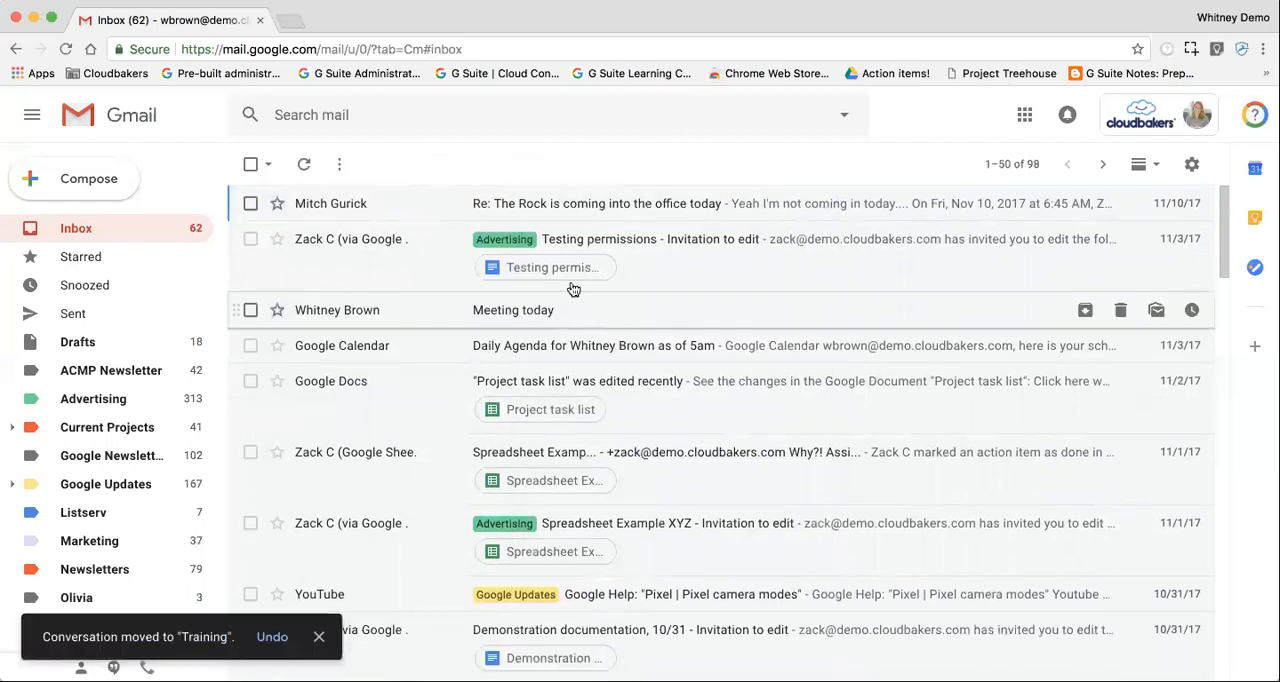
Step: Label the "Re: The Rock is coming into the office today" email as ACMP Newsletter, Advertising and Current Projects, and archive it
{"action": "left_click", "coordinate": [250, 203]}
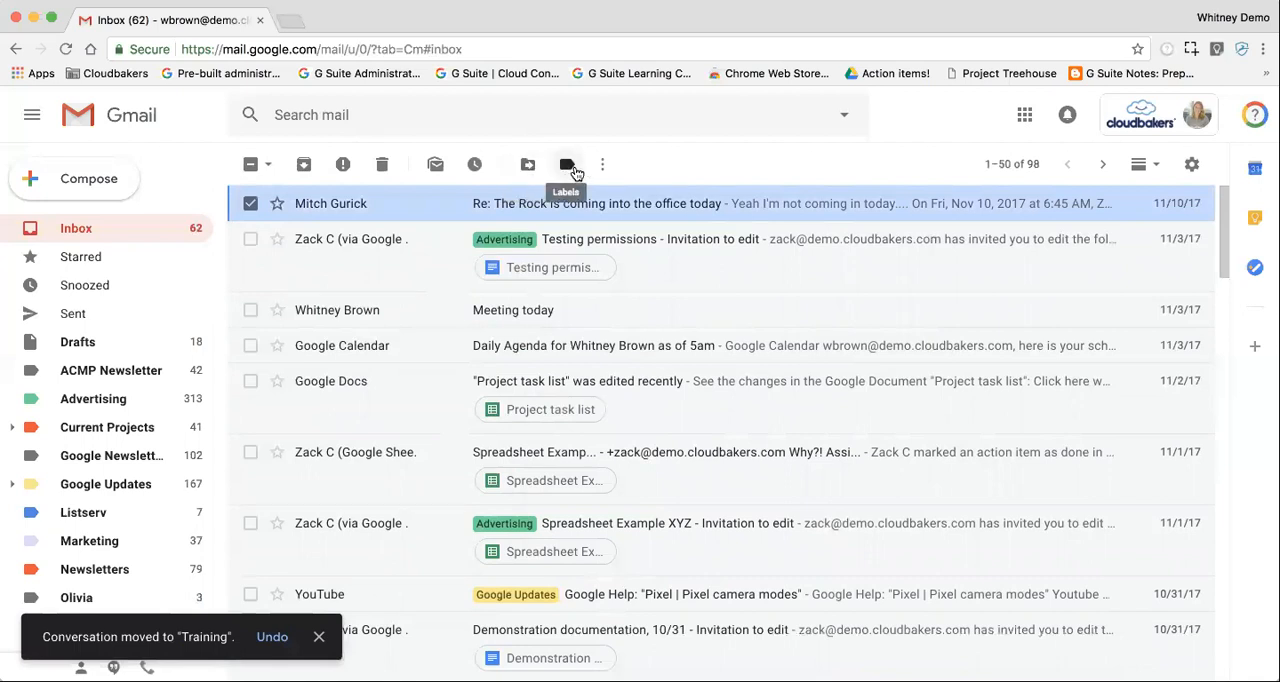
{"action": "left_click", "coordinate": [576, 171]}
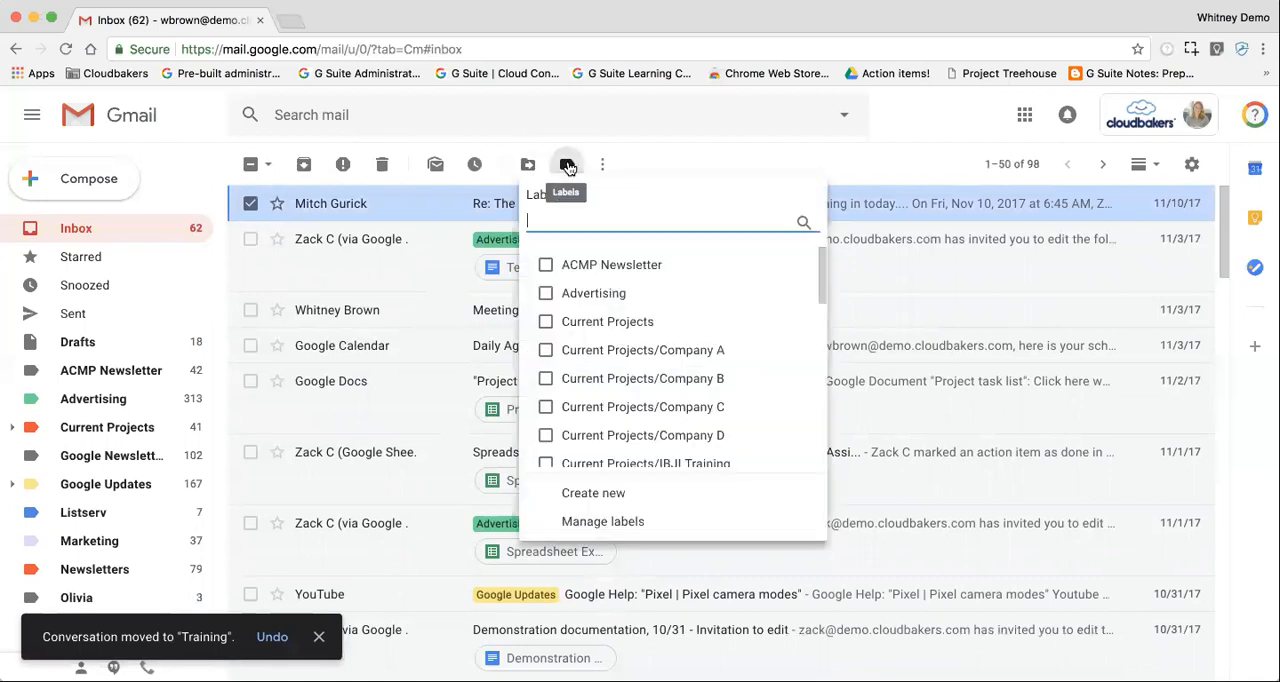
{"action": "left_click", "coordinate": [544, 293]}
{"action": "left_click", "coordinate": [545, 321]}
{"action": "left_click", "coordinate": [545, 264]}
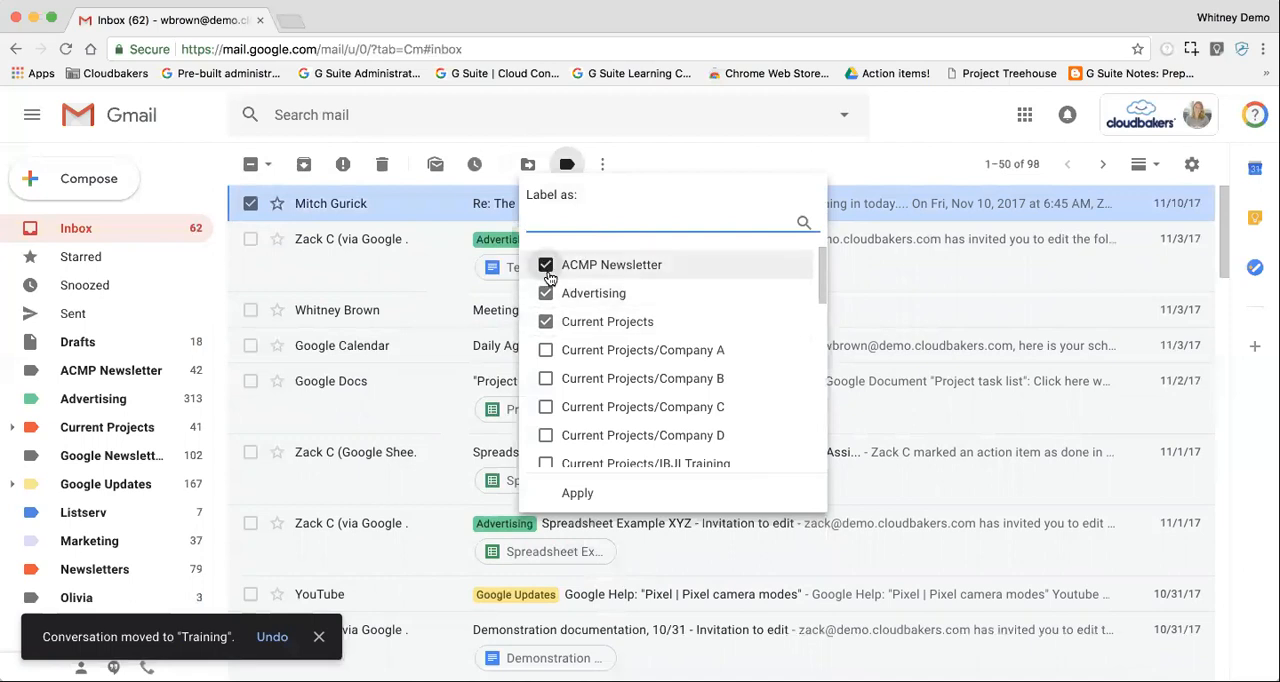
{"action": "left_click", "coordinate": [578, 494]}
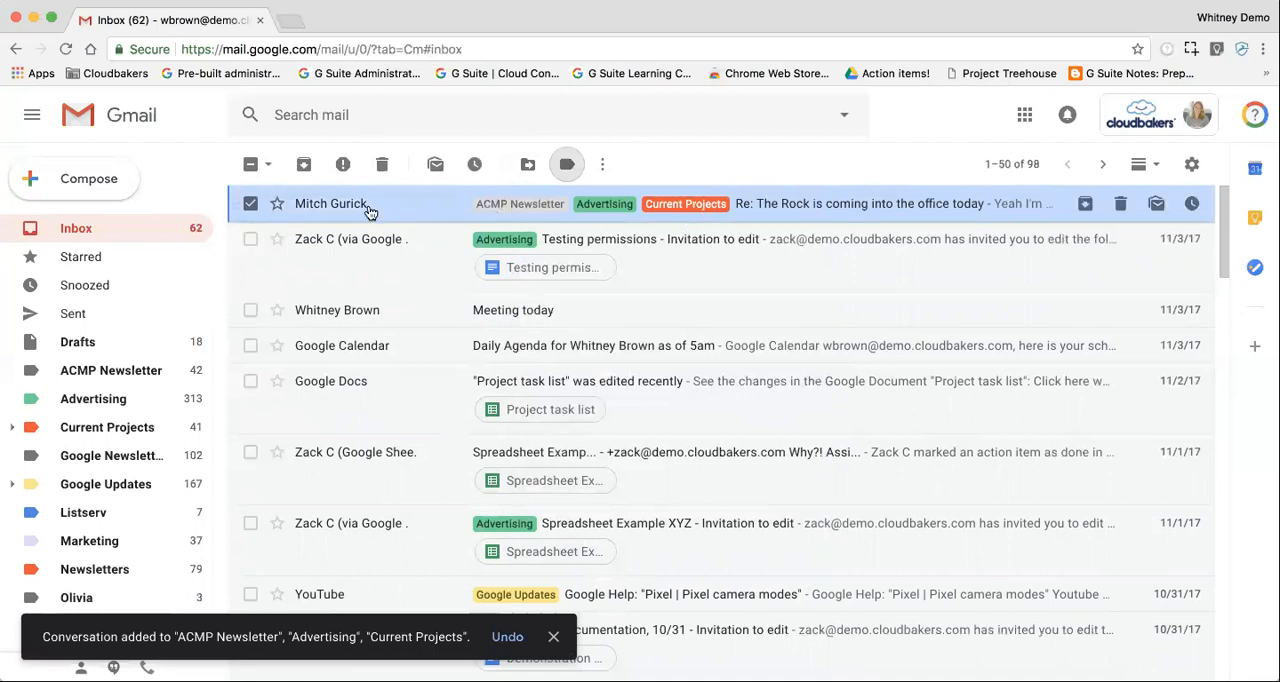
{"action": "left_click", "coordinate": [304, 166]}
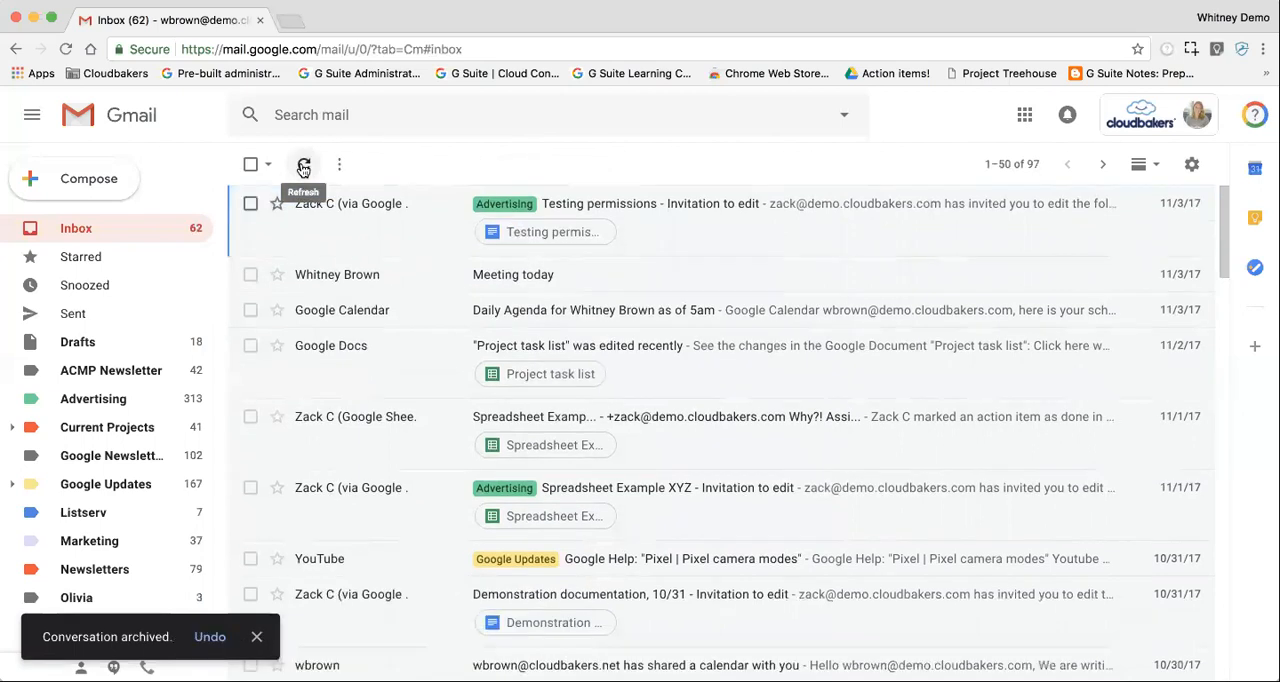
Step: Examine the additional actions available for the "Testing permissions" invitation email, leaving the email unselected
{"action": "left_click", "coordinate": [250, 204]}
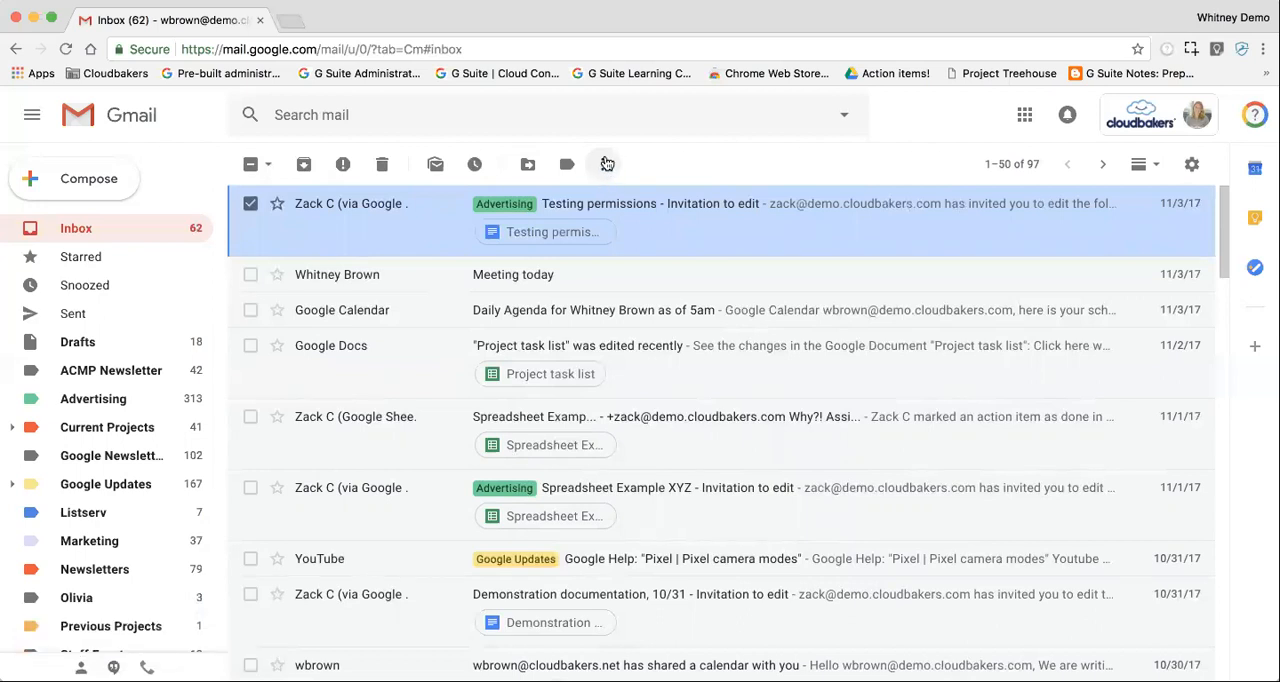
{"action": "left_click", "coordinate": [606, 165]}
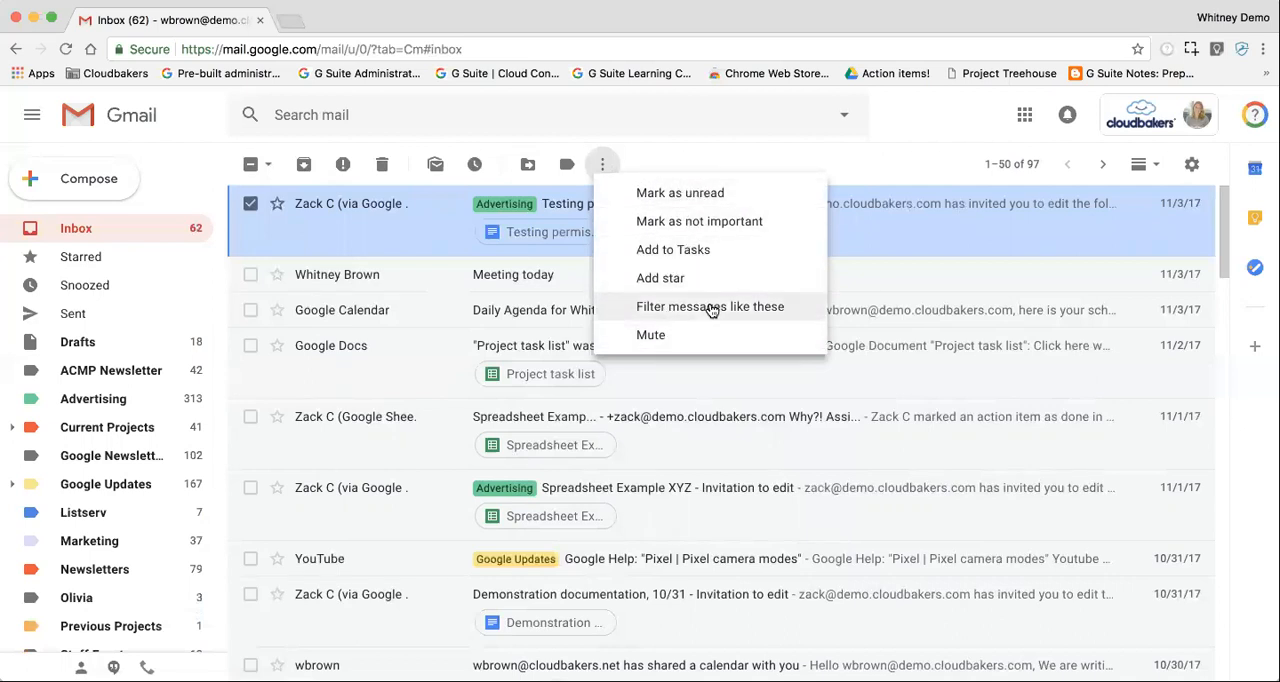
{"action": "left_click", "coordinate": [603, 165]}
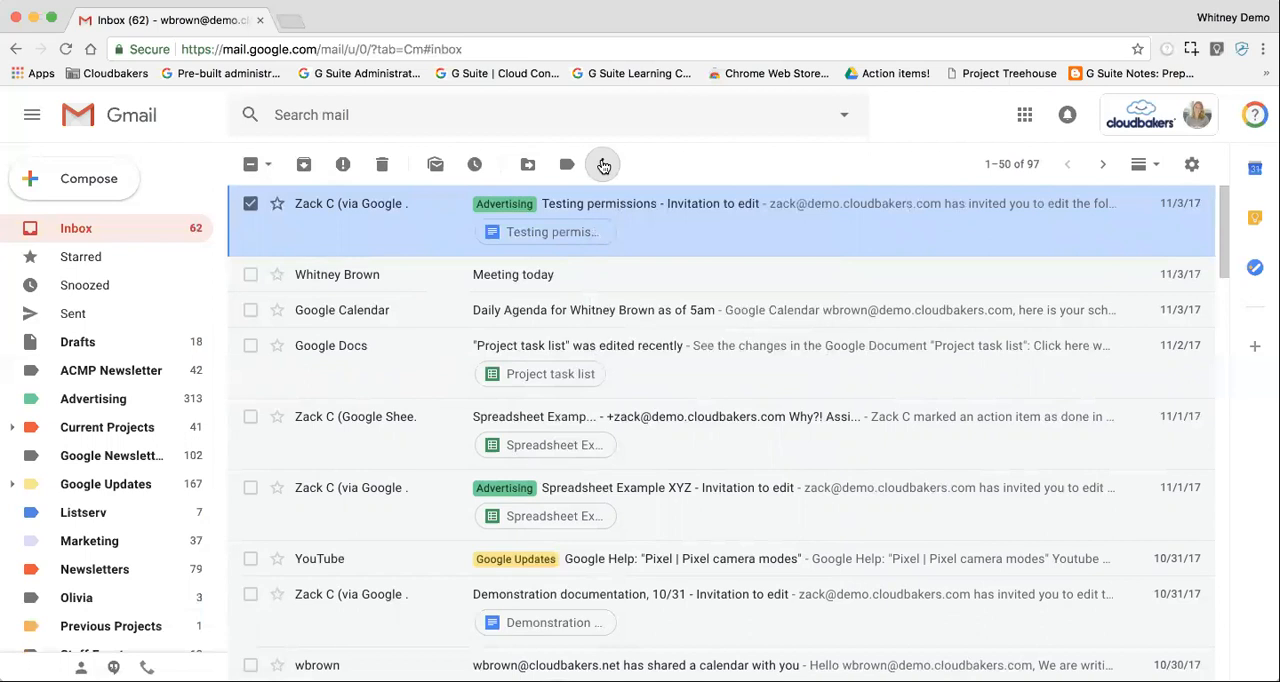
{"action": "left_click", "coordinate": [251, 204]}
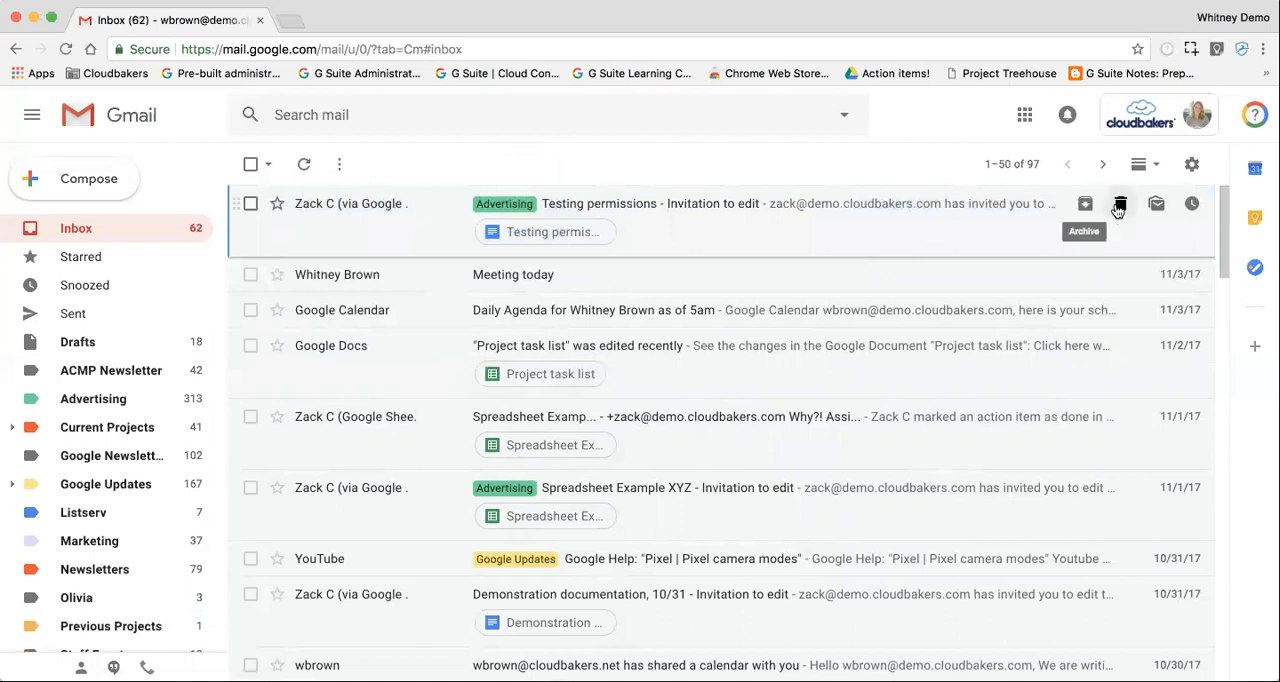
{"action": "left_click", "coordinate": [251, 205]}
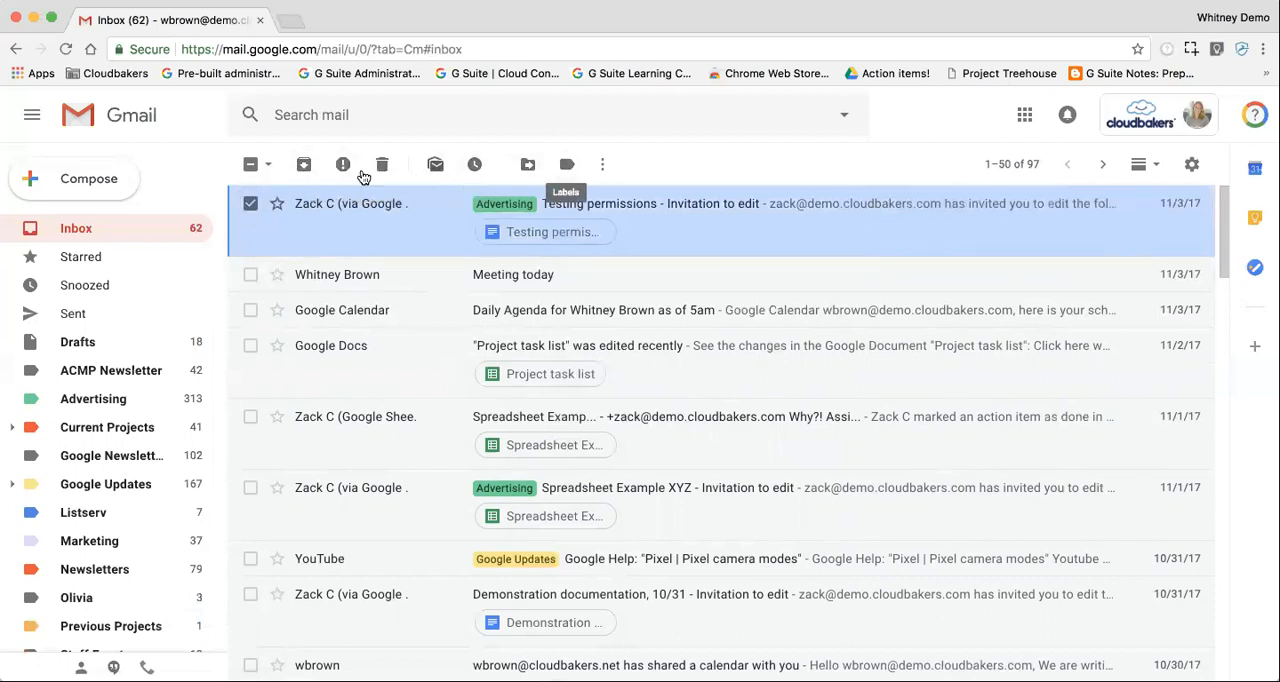
{"action": "left_click", "coordinate": [251, 204]}
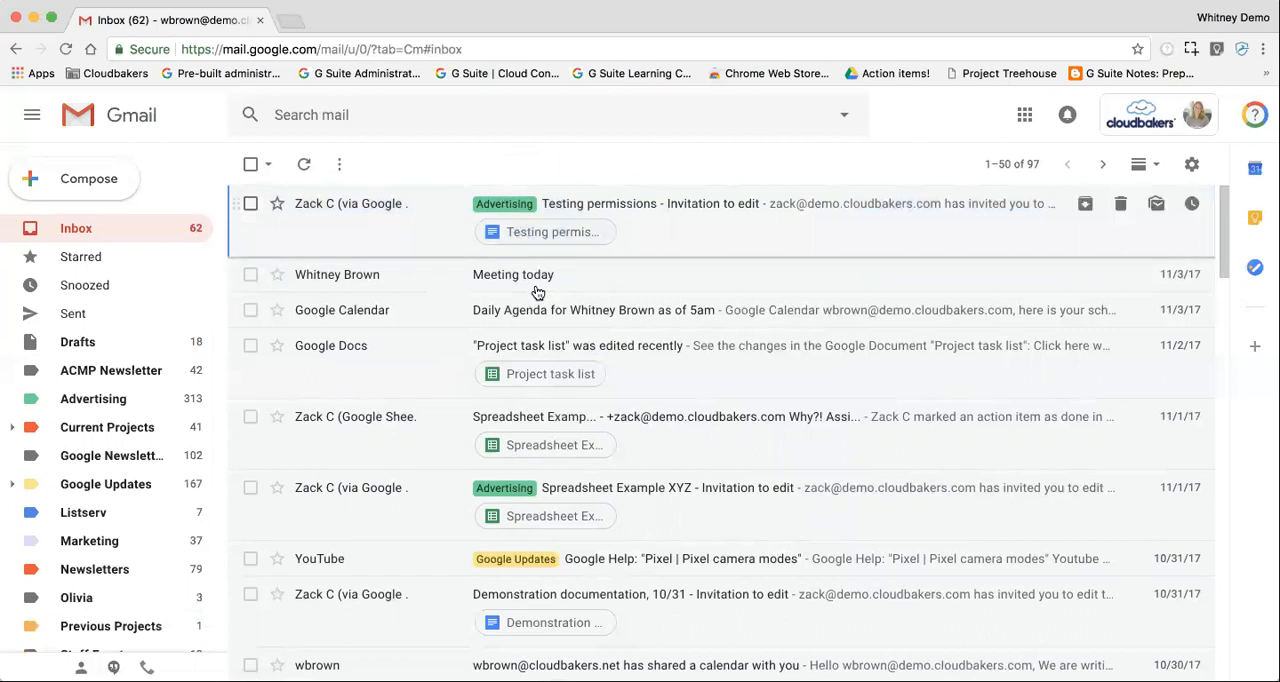